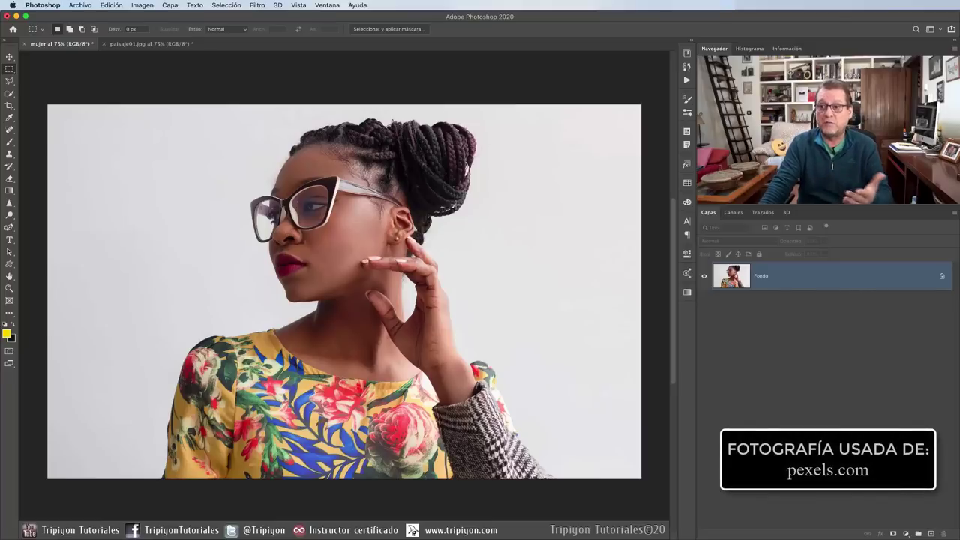
# - Check the forest landscape, then return to the portrait with the Quick Selection tool active
pyautogui.hotkey('ctrl', 'Tab')
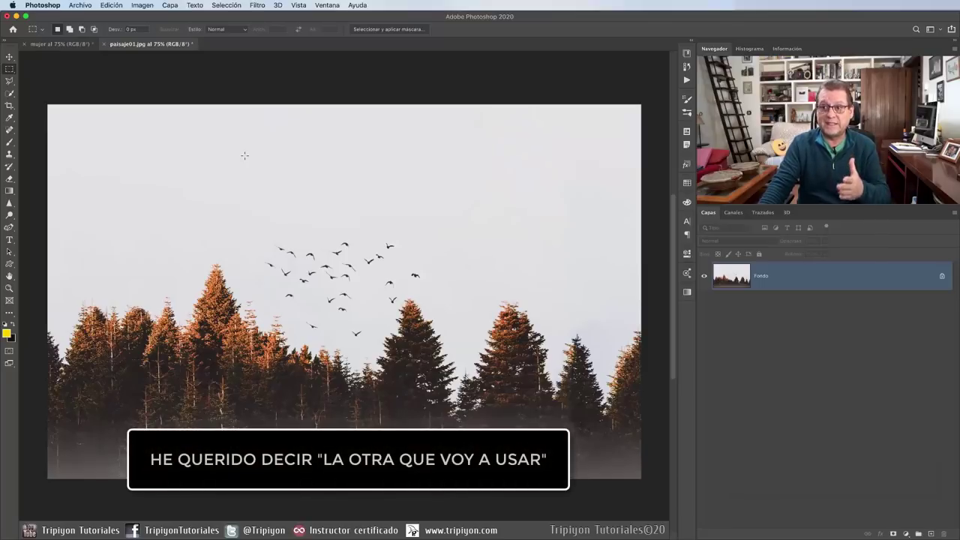
pyautogui.hotkey('ctrl', 'Tab')
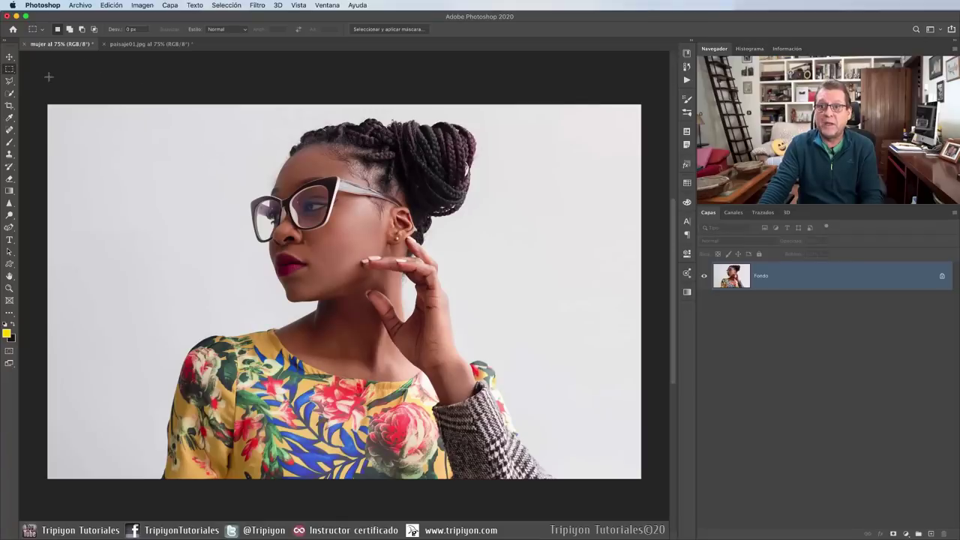
pyautogui.click(10, 95)
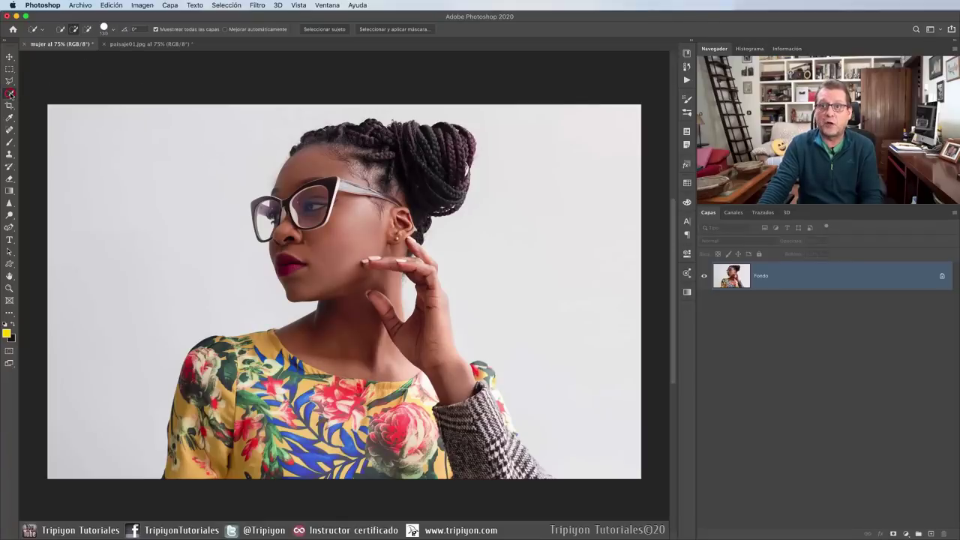
pyautogui.press('w')
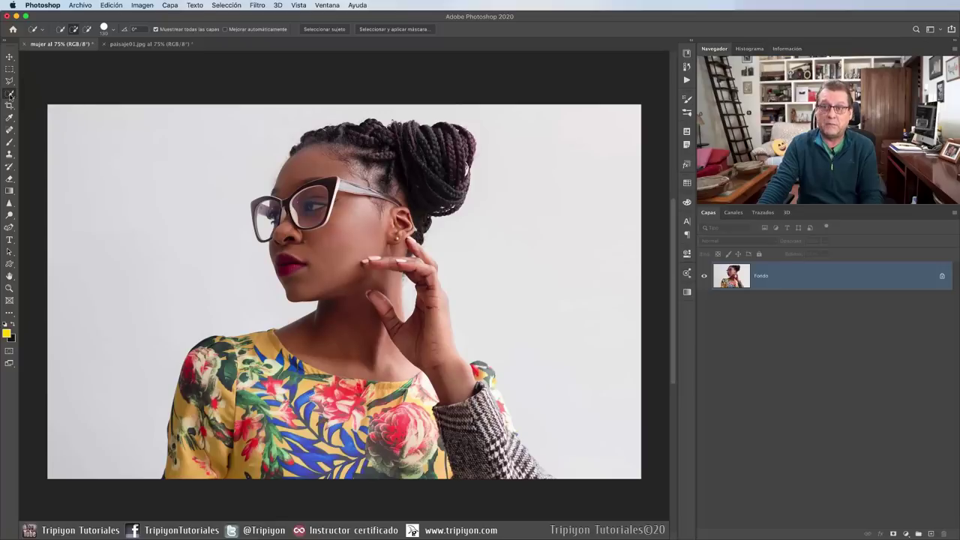
pyautogui.rightClick(11, 95)
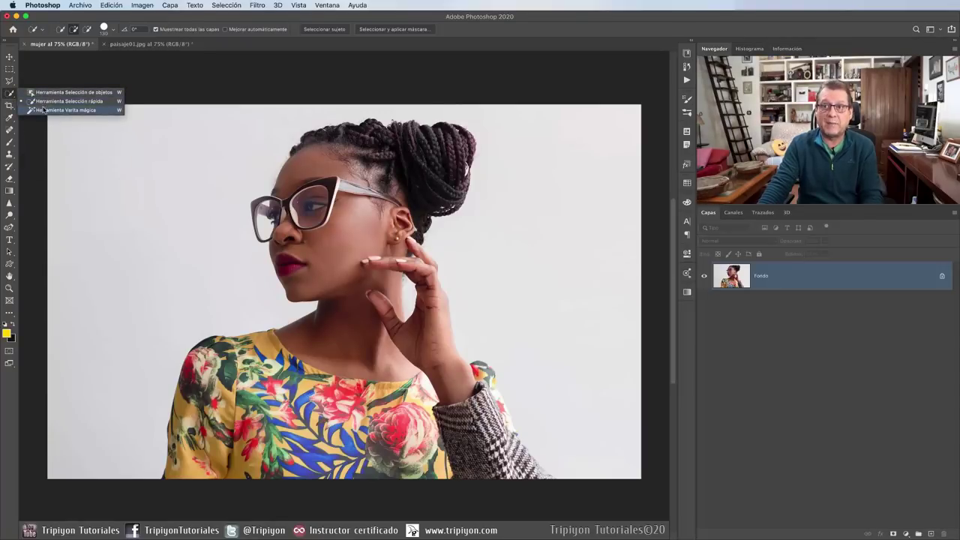
pyautogui.click(43, 101)
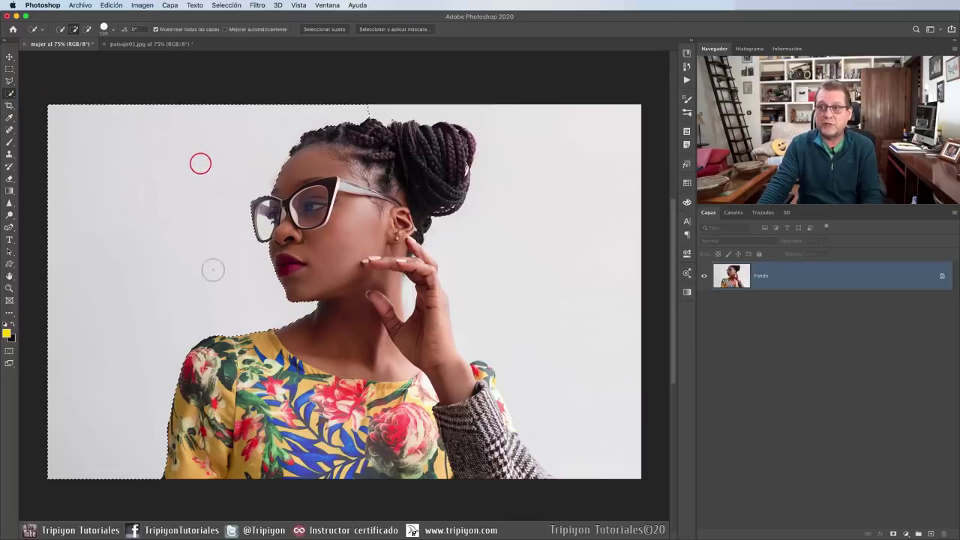
# - Select the white background, subtracting the woman's hand and arm with Alt
pyautogui.moveTo(201, 163); pyautogui.dragTo(212, 270)
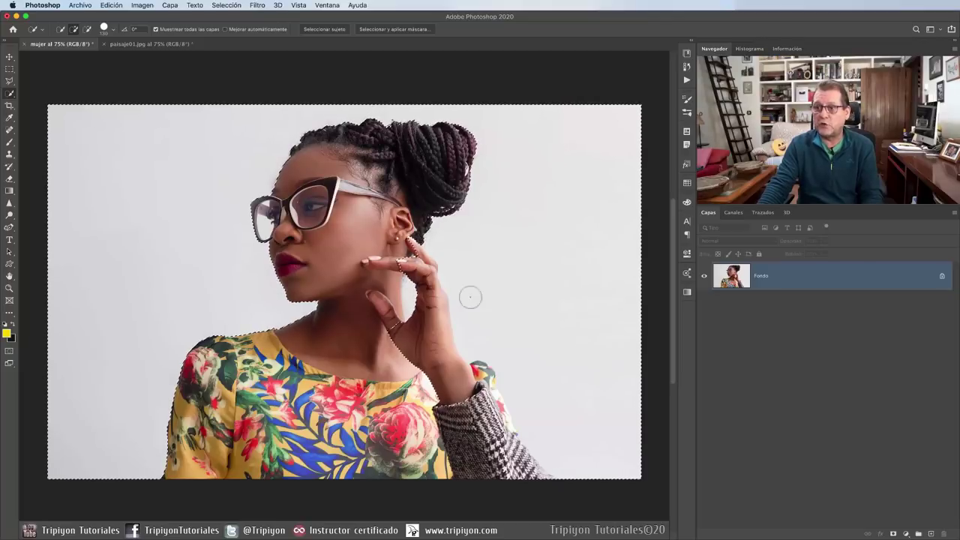
pyautogui.press('alt')
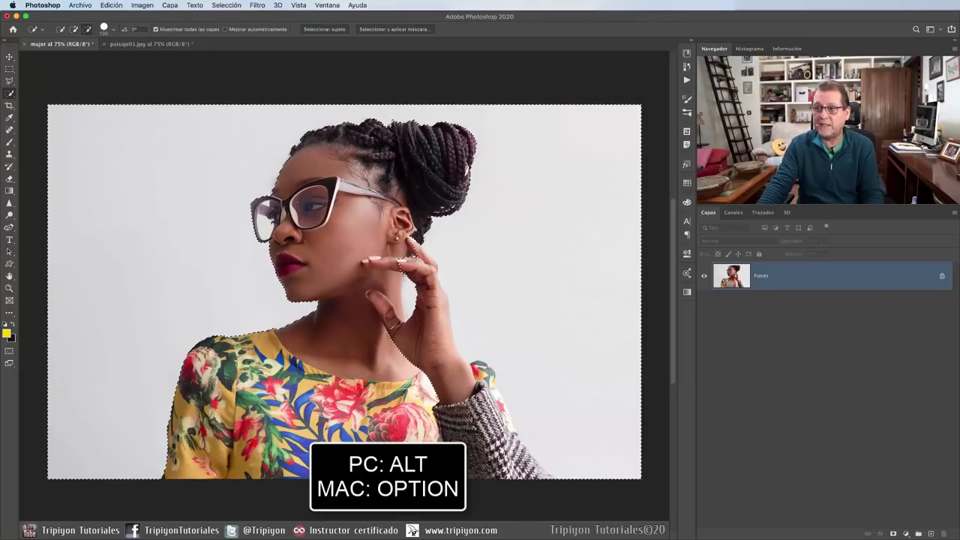
pyautogui.moveTo(393, 314); pyautogui.dragTo(401, 254)
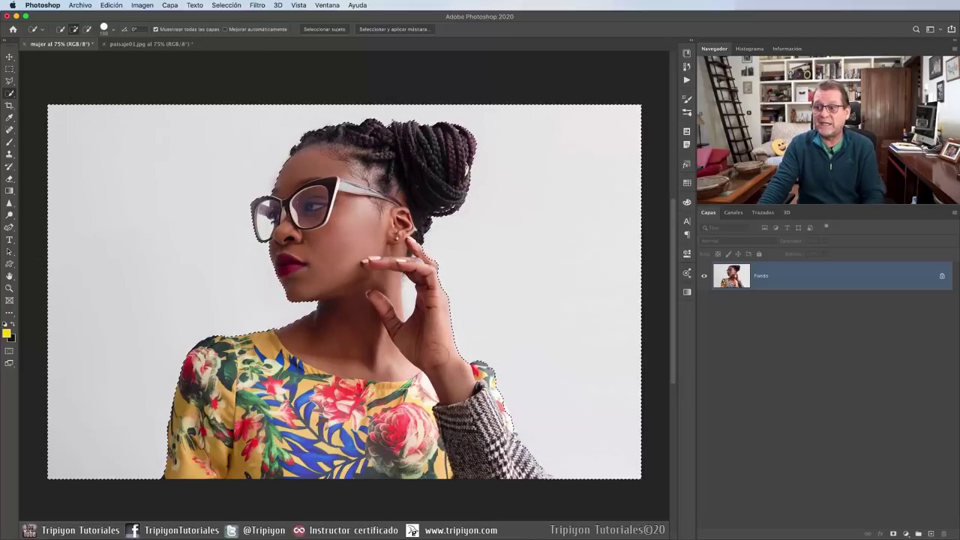
# - Invert the selection onto the woman, save it as channel Alfa 1, and view it alone
pyautogui.click(237, 6)
pyautogui.click(229, 42)
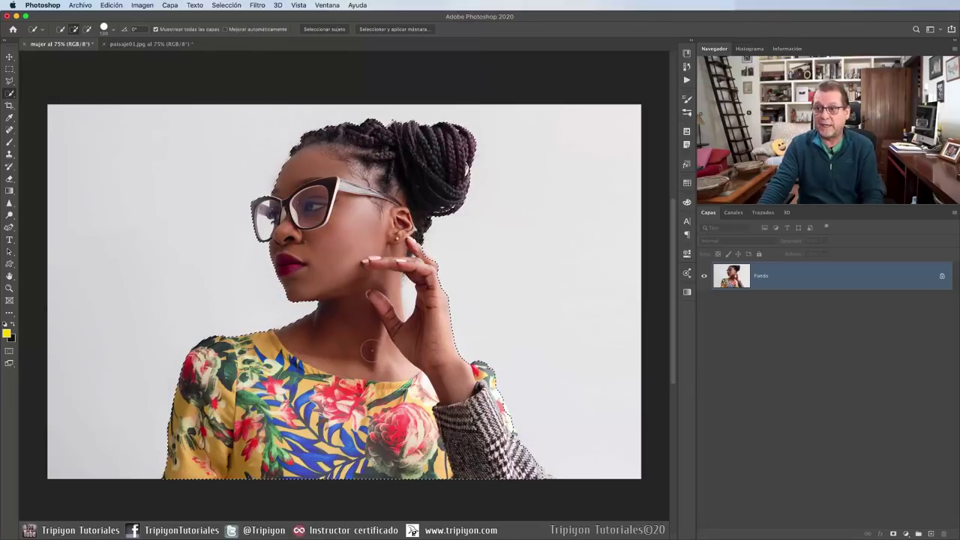
pyautogui.click(331, 7)
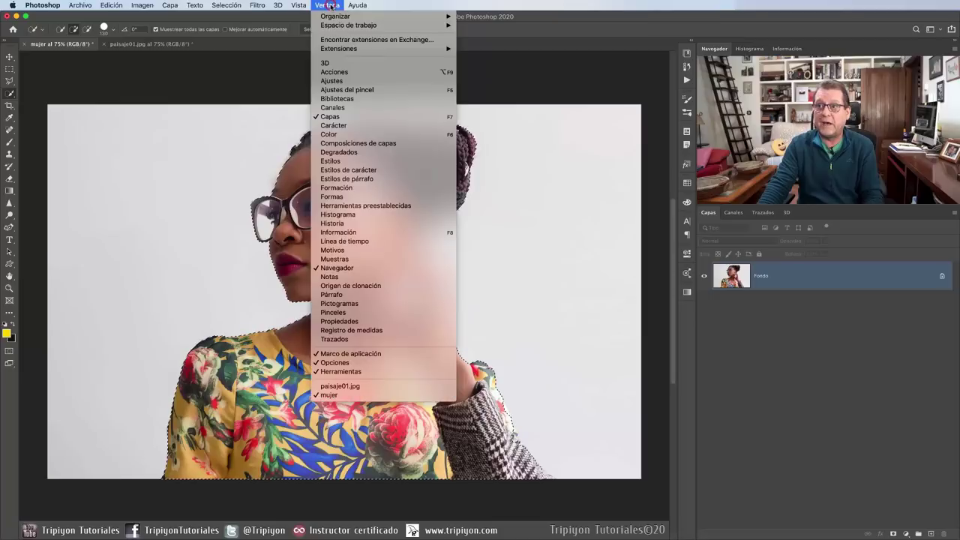
pyautogui.click(347, 110)
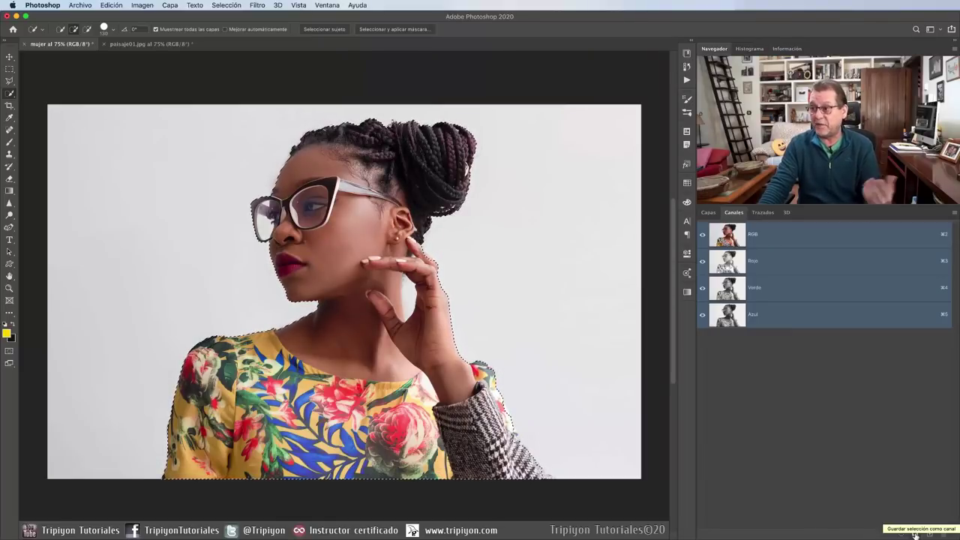
pyautogui.click(915, 533)
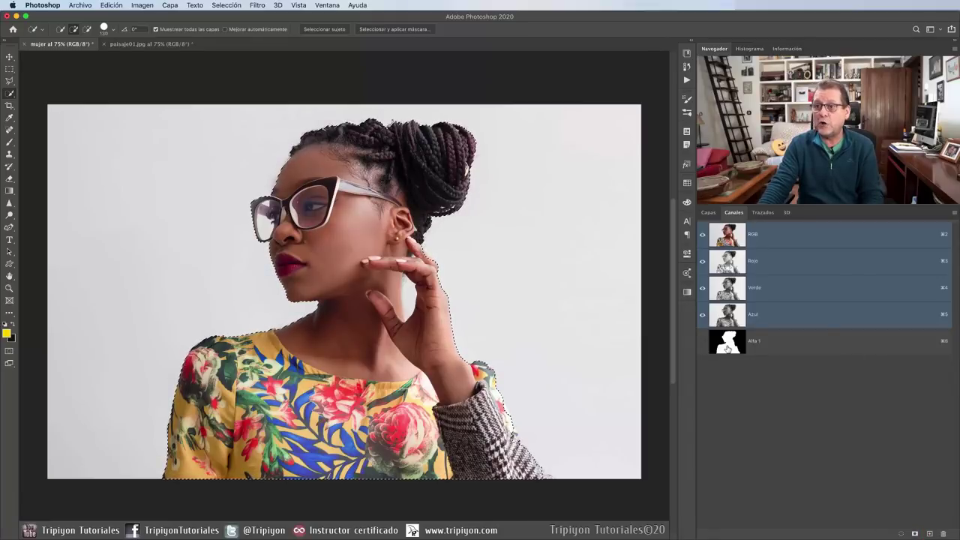
pyautogui.click(766, 344)
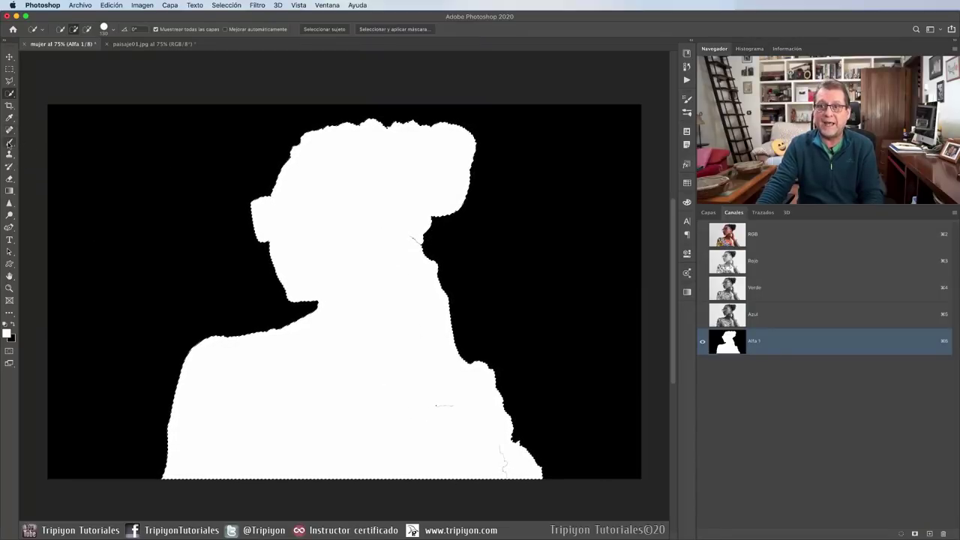
# - Switch to the Brush tool and deselect the current selection
pyautogui.click(9, 142)
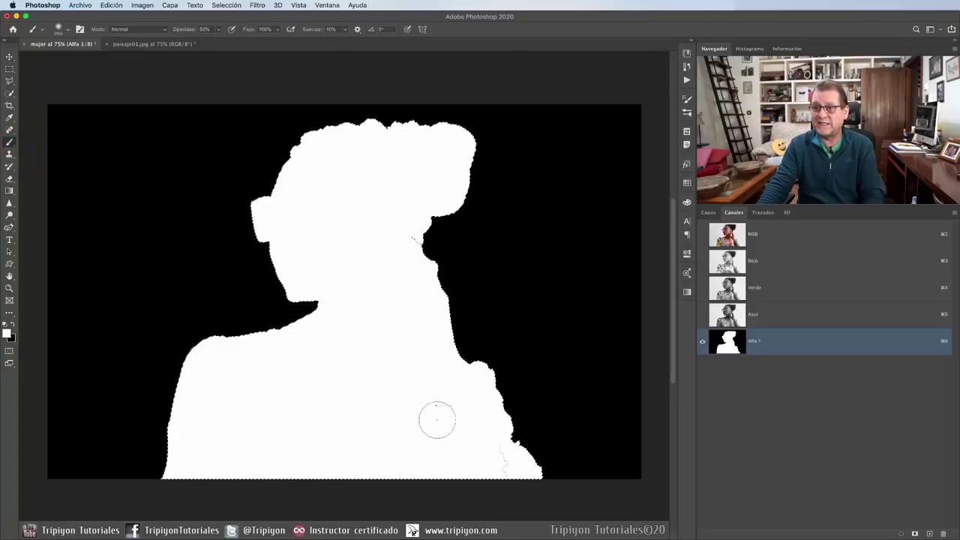
pyautogui.click(233, 6)
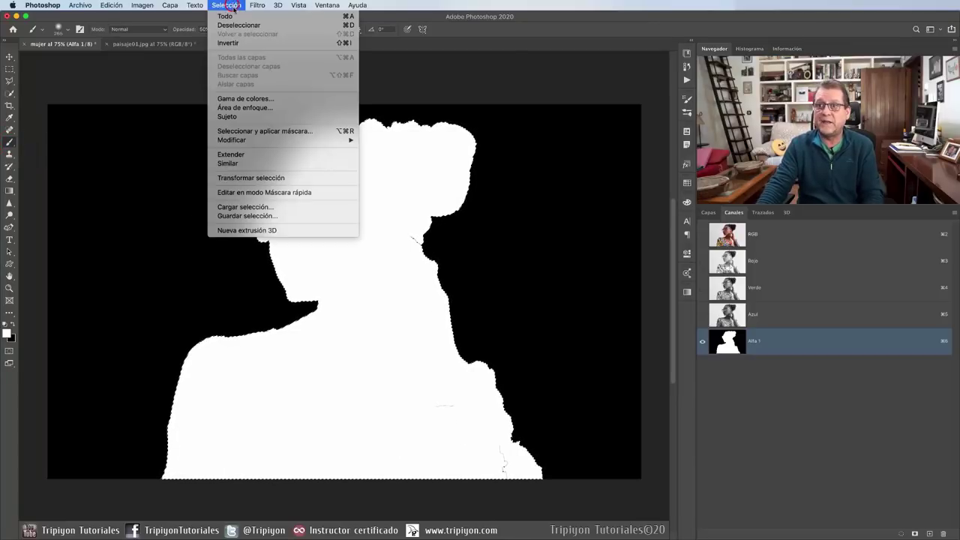
pyautogui.click(234, 23)
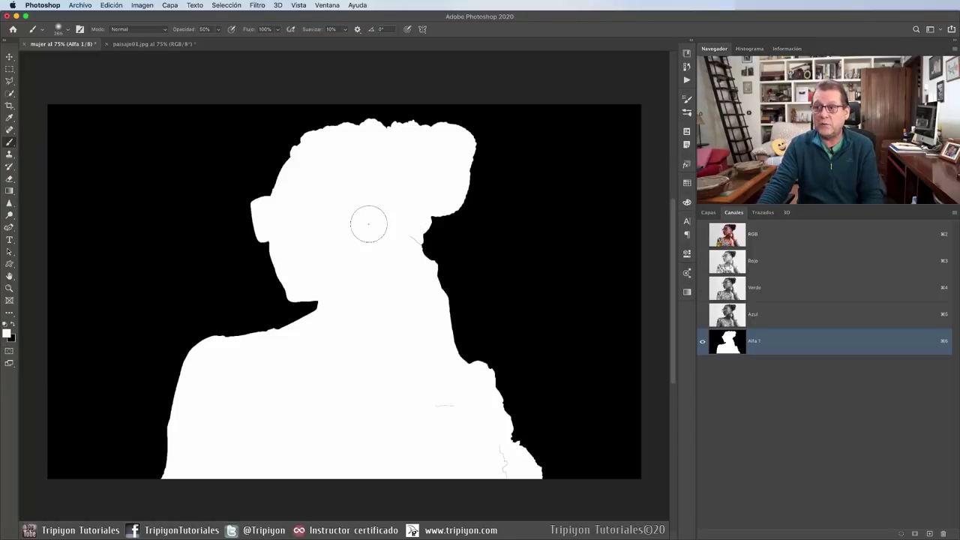
# - Set a hard brush and paint over the grey remnant near the mask's bottom edge
pyautogui.rightClick(368, 224)
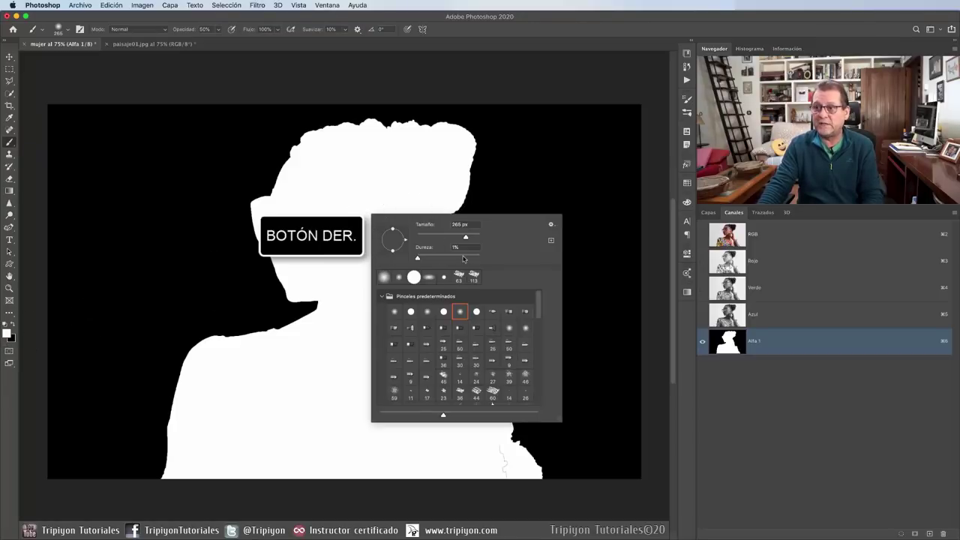
pyautogui.click(530, 21)
pyautogui.click(181, 29)
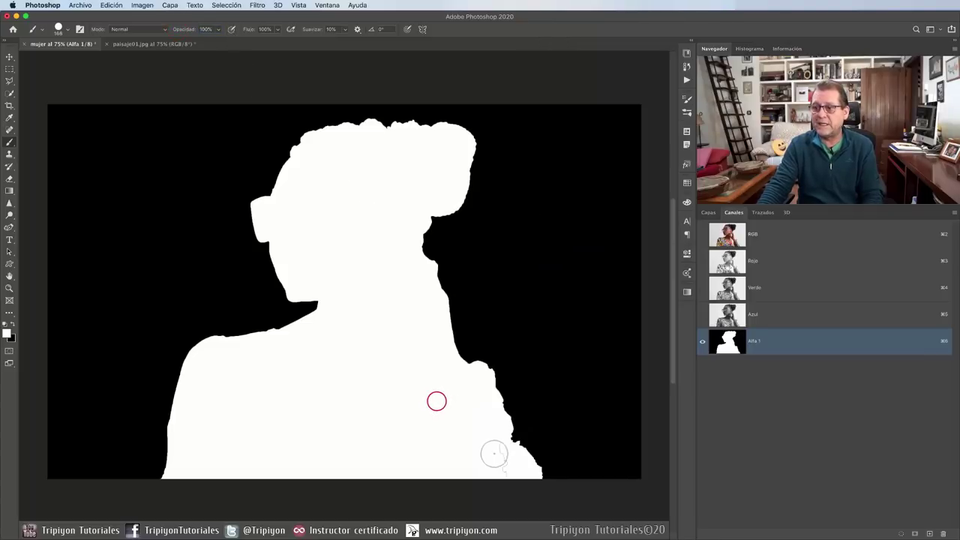
pyautogui.moveTo(494, 453); pyautogui.dragTo(503, 470)
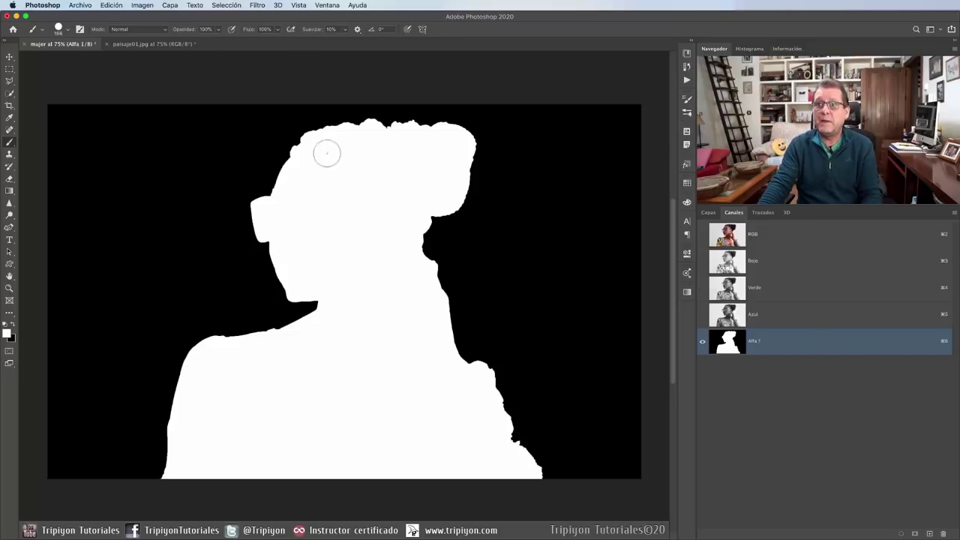
pyautogui.click(257, 5)
pyautogui.moveTo(273, 135)
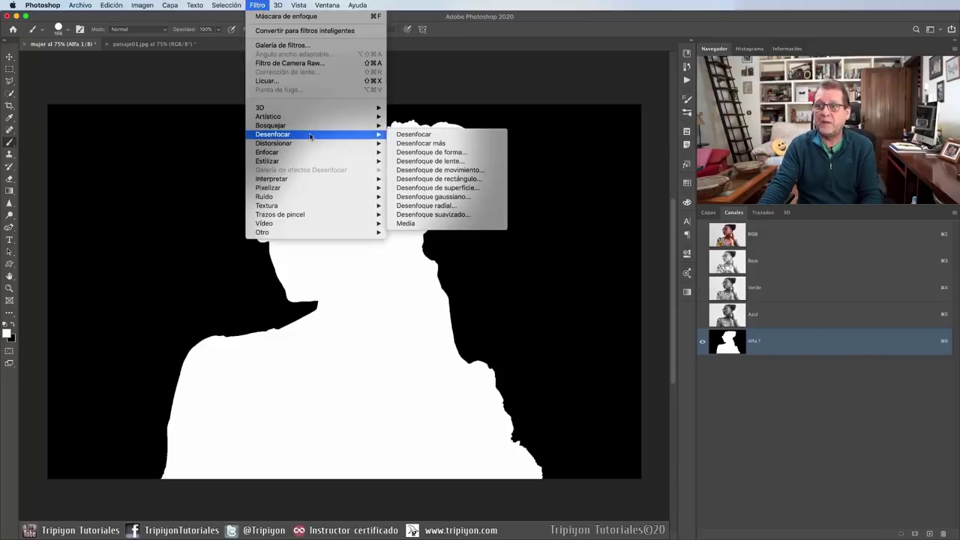
# - Apply a Desenfoque gaussiano with Radio 6,8 píxeles to the Alfa 1 mask
pyautogui.click(439, 198)
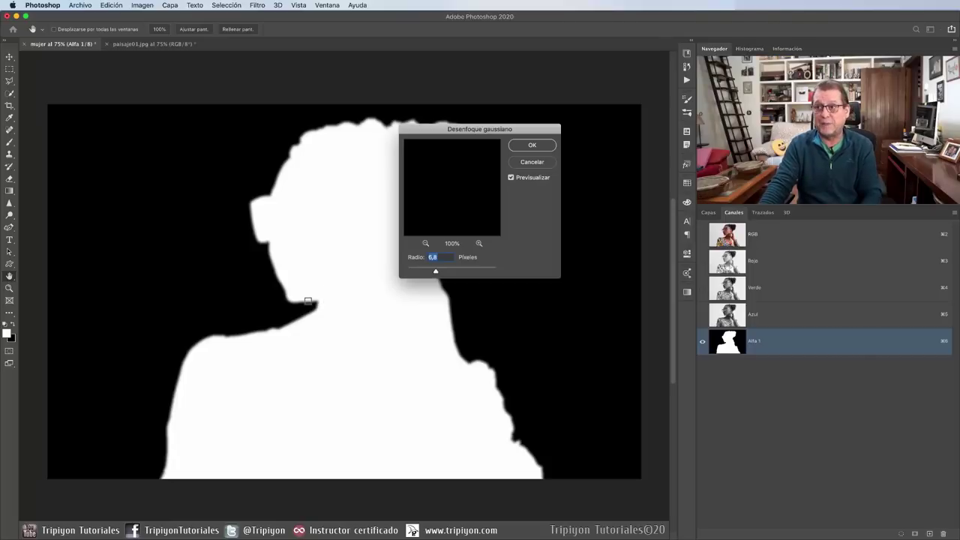
pyautogui.click(539, 143)
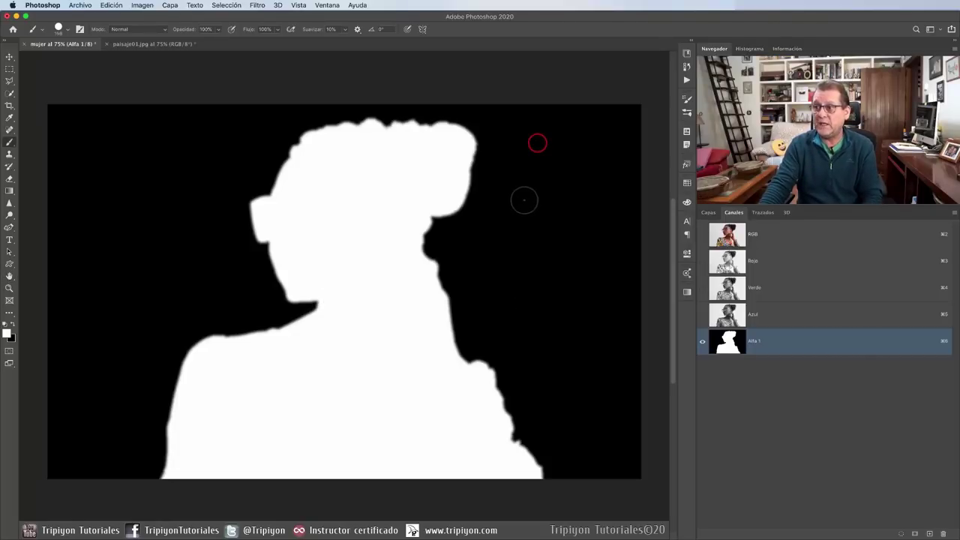
# - Rename channel Alfa 1 to 'mujer', then return to the RGB composite in the Capas panel
pyautogui.doubleClick(754, 340)
pyautogui.write('mujer')
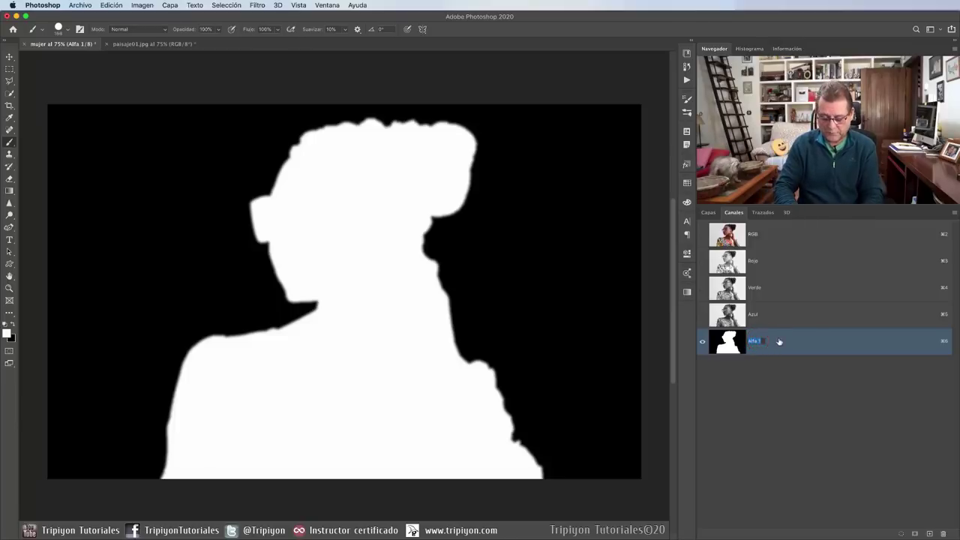
pyautogui.press('Return')
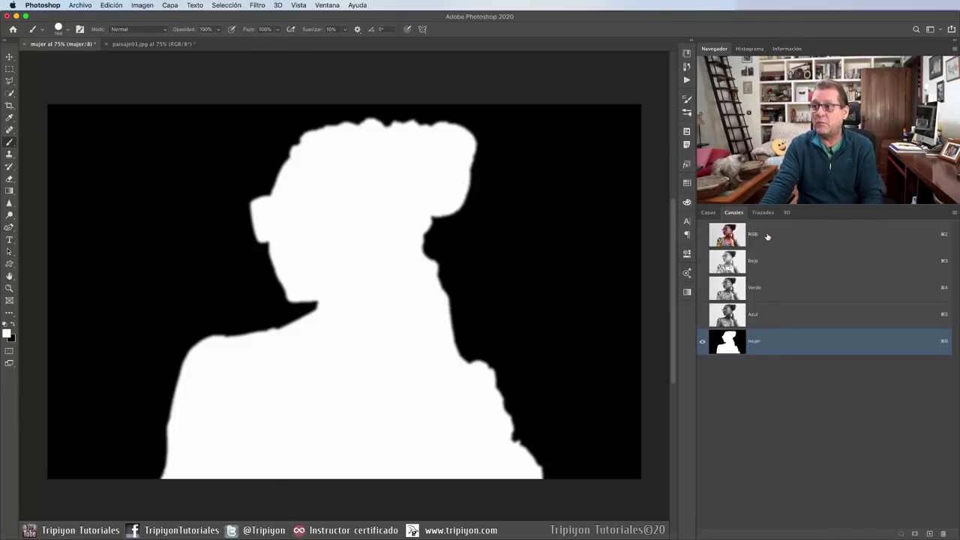
pyautogui.click(766, 234)
pyautogui.click(708, 212)
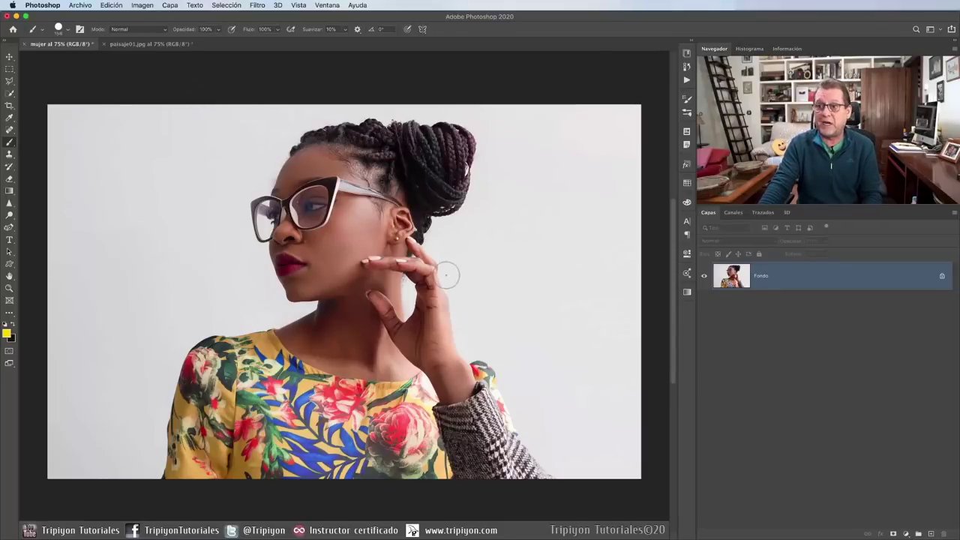
pyautogui.click(80, 6)
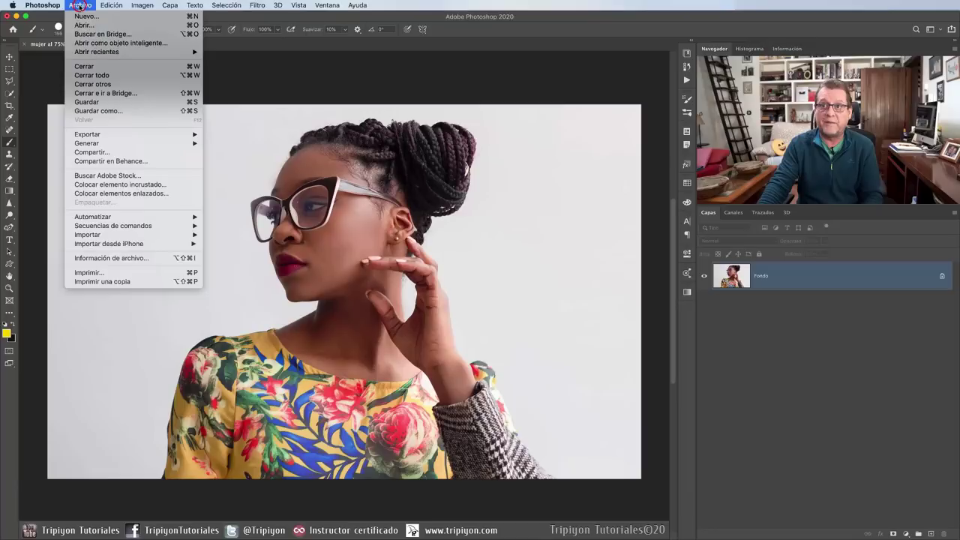
# - Briefly view paisaje01.jpg, then make the mujer portrait document active again
pyautogui.click(81, 6)
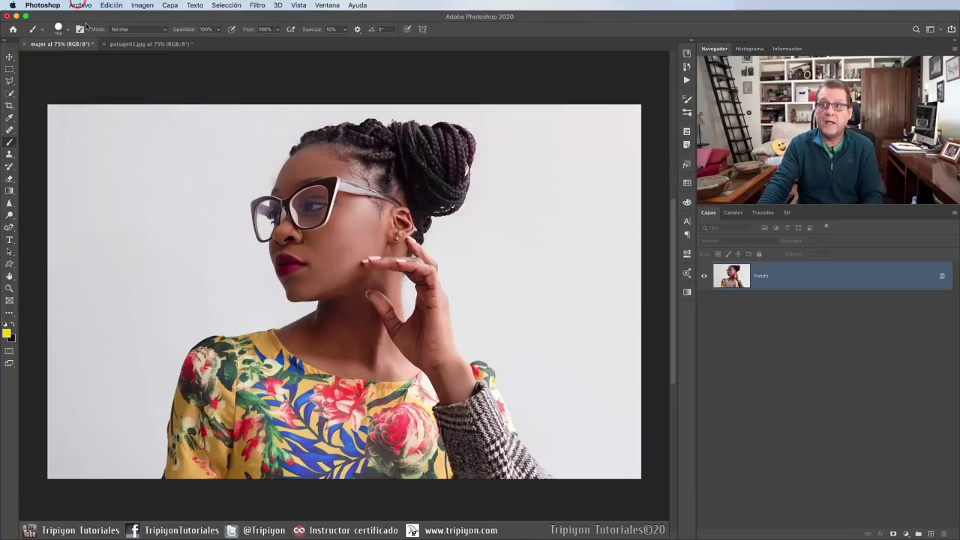
pyautogui.click(87, 6)
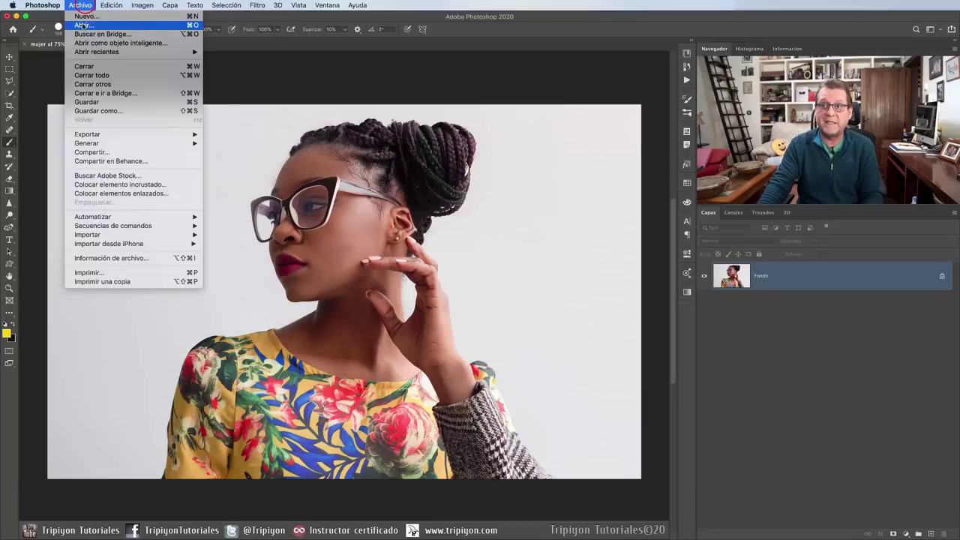
pyautogui.click(80, 6)
pyautogui.click(139, 44)
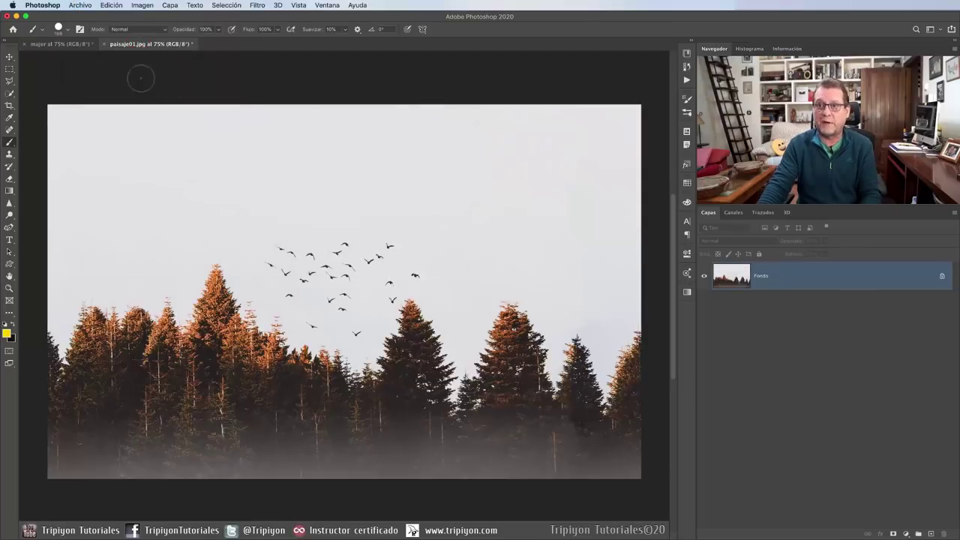
pyautogui.click(68, 45)
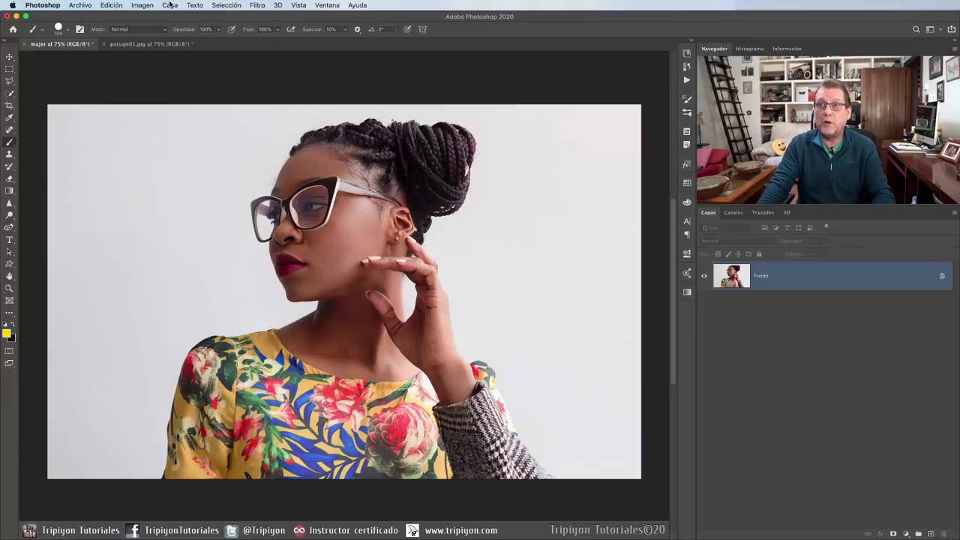
pyautogui.click(140, 6)
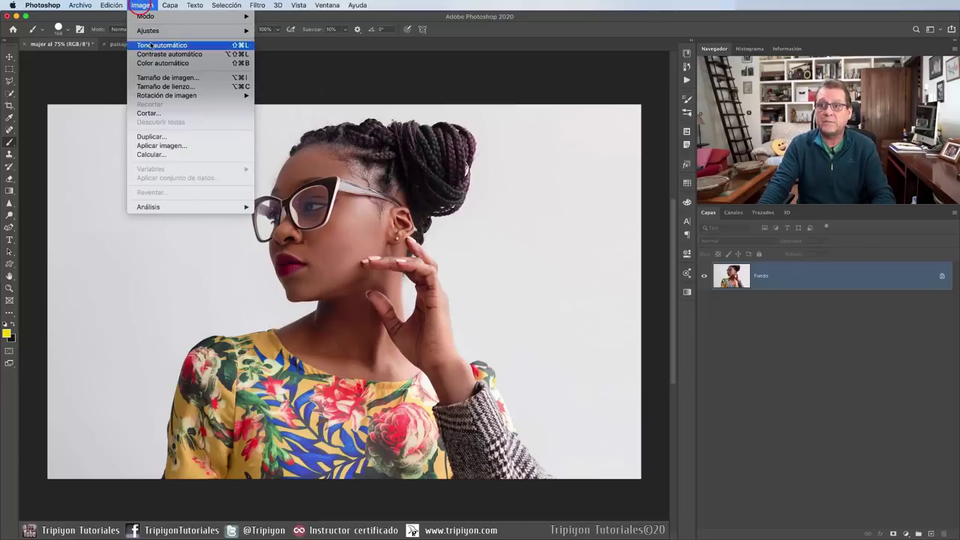
# - Start Aplicar imagen on the portrait with paisaje01.jpg as the Origen source
pyautogui.click(153, 146)
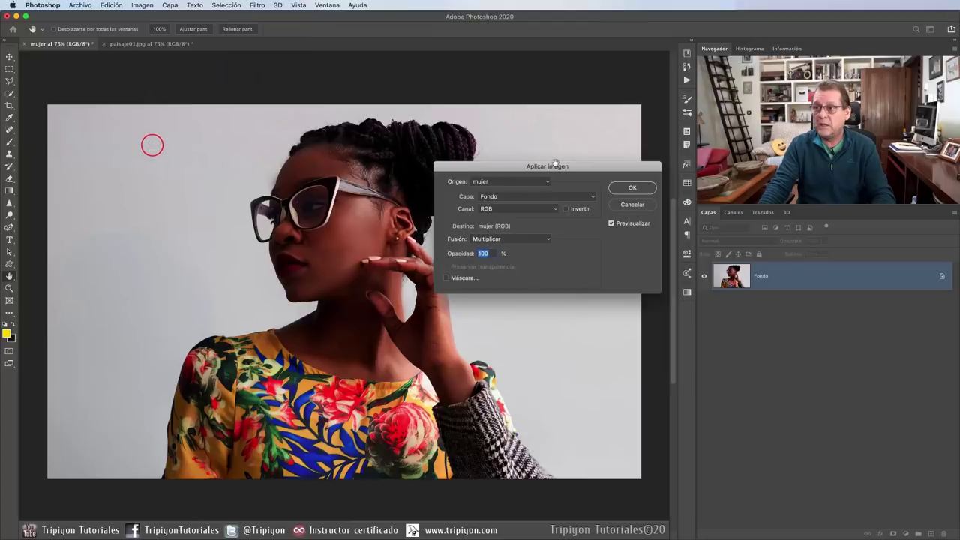
pyautogui.moveTo(555, 171); pyautogui.dragTo(560, 199)
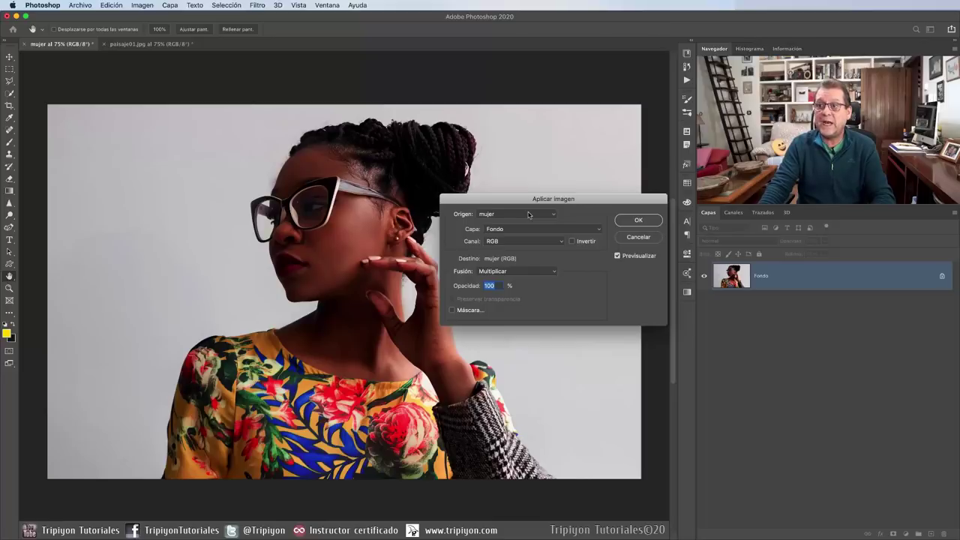
pyautogui.click(528, 215)
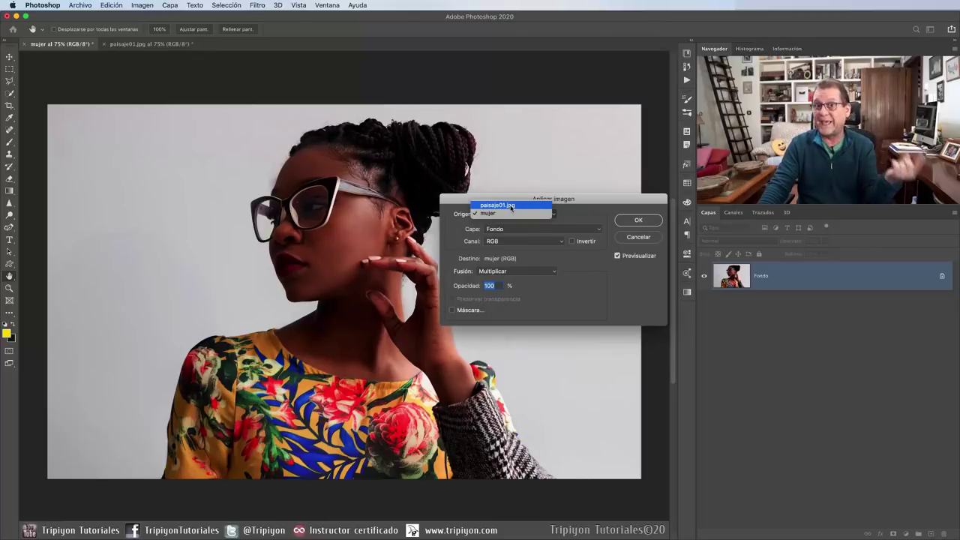
pyautogui.click(511, 206)
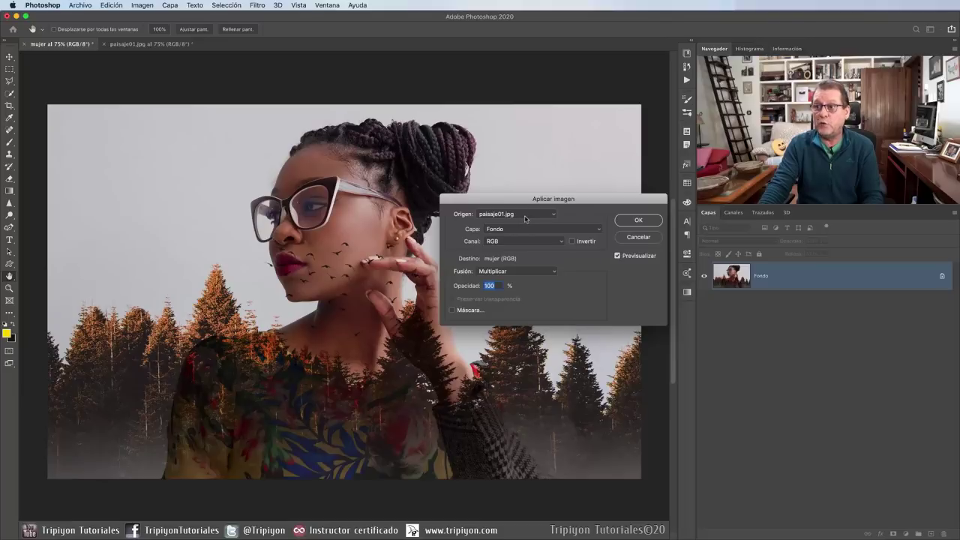
pyautogui.click(527, 231)
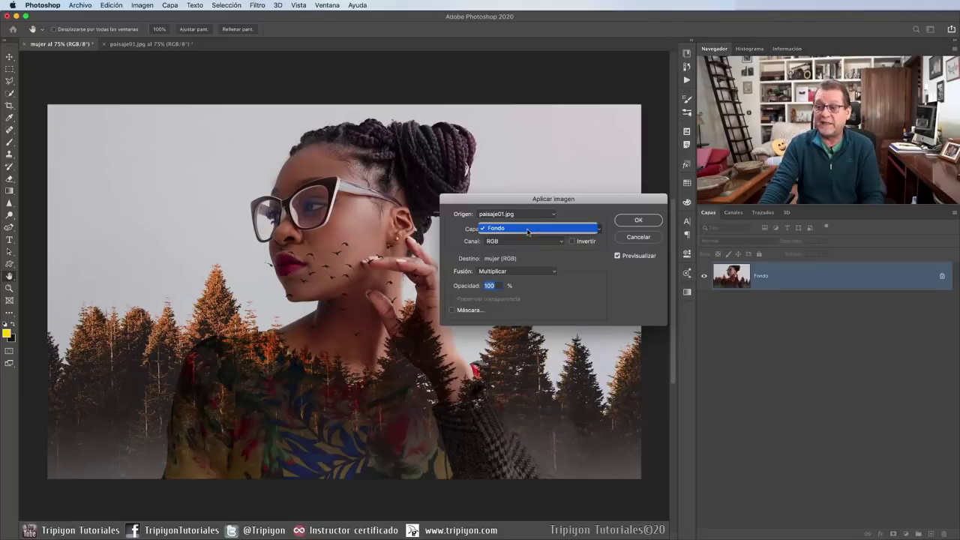
pyautogui.click(527, 231)
pyautogui.click(535, 241)
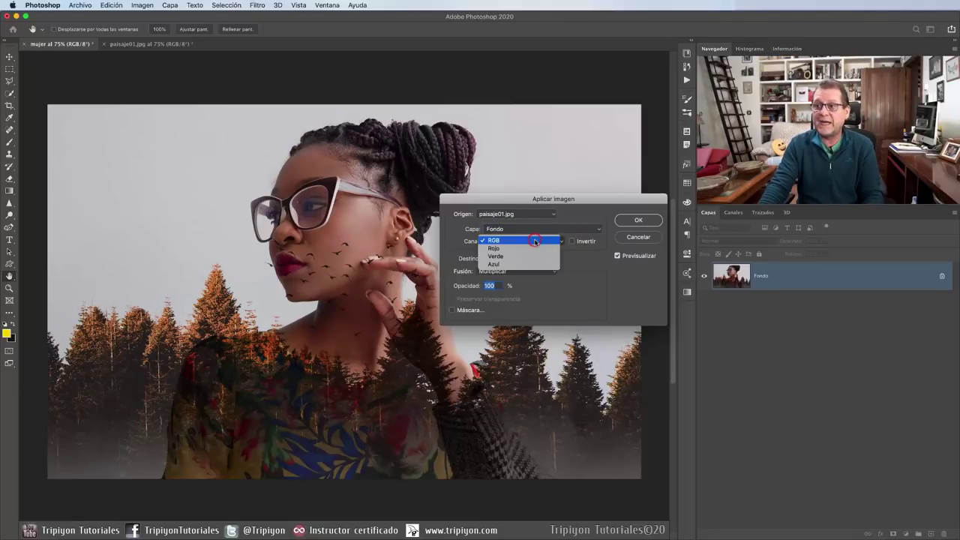
pyautogui.click(527, 249)
pyautogui.click(525, 242)
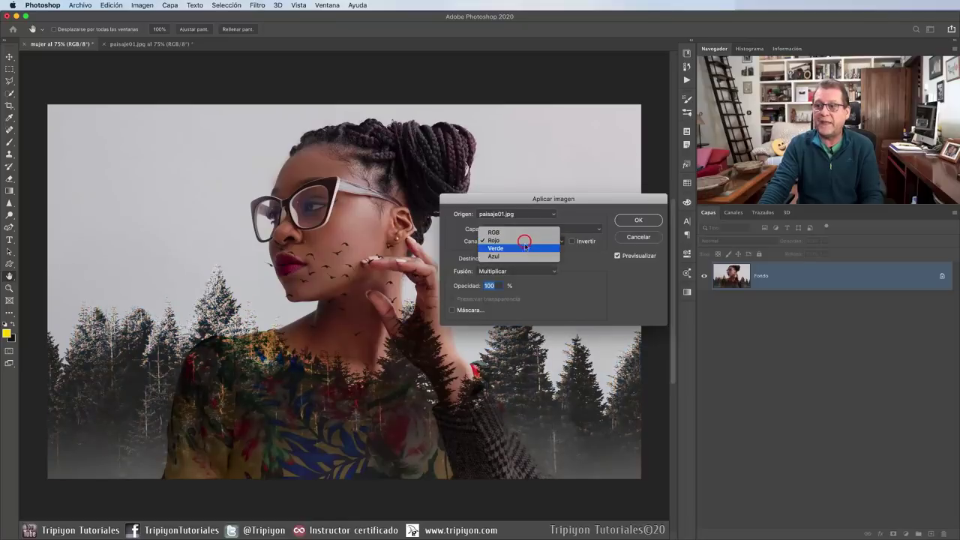
pyautogui.click(525, 248)
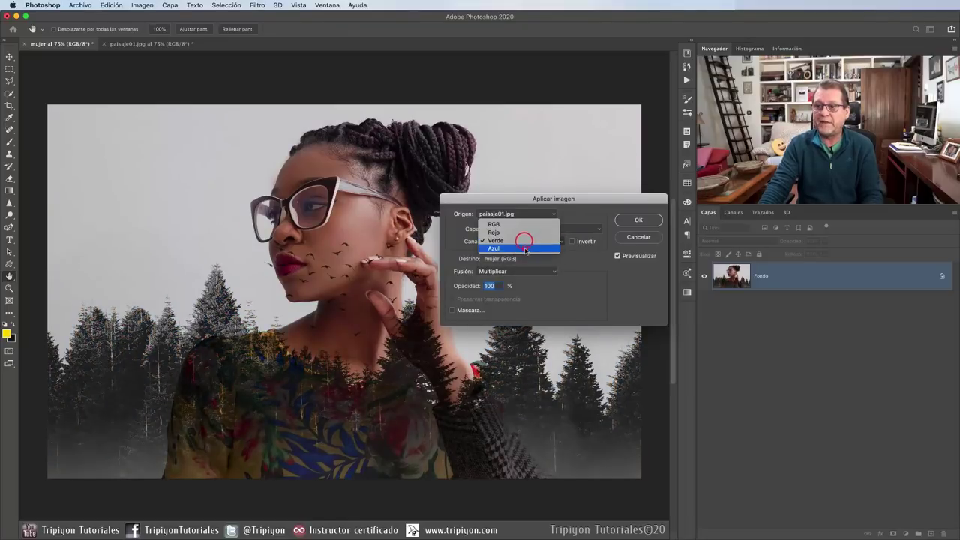
pyautogui.click(527, 249)
pyautogui.click(530, 242)
pyautogui.click(532, 219)
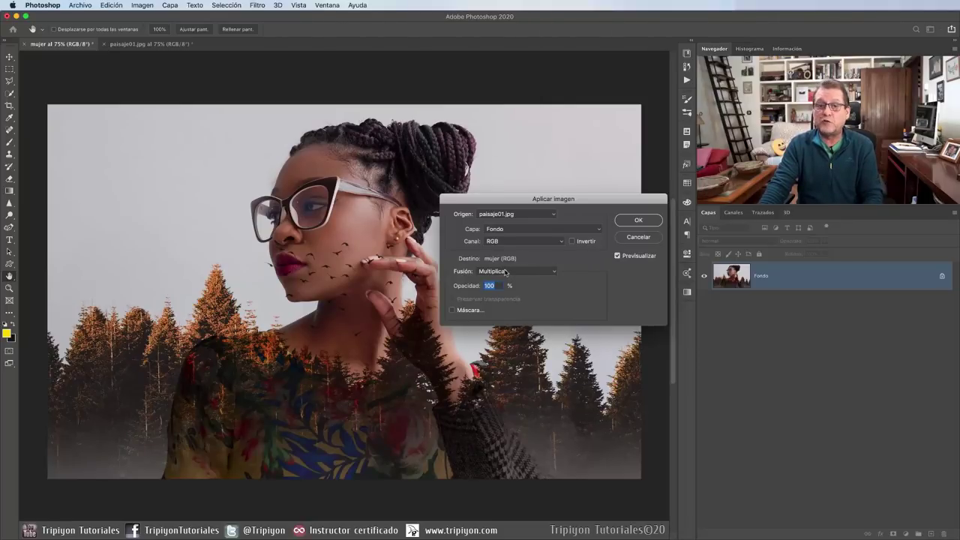
# - Change the Aplicar imagen blend from Multiplicar to Superponer and try the opacity
pyautogui.click(505, 272)
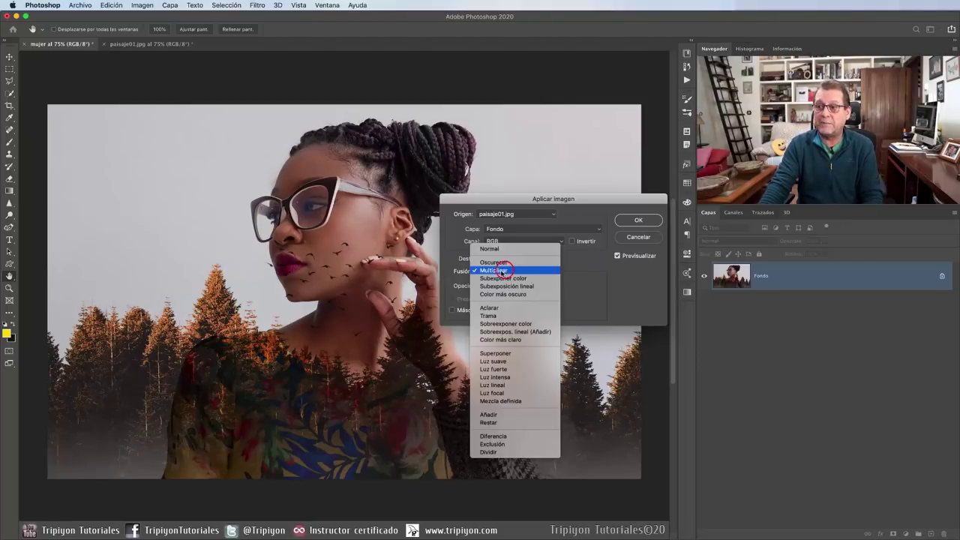
pyautogui.click(501, 270)
pyautogui.click(510, 273)
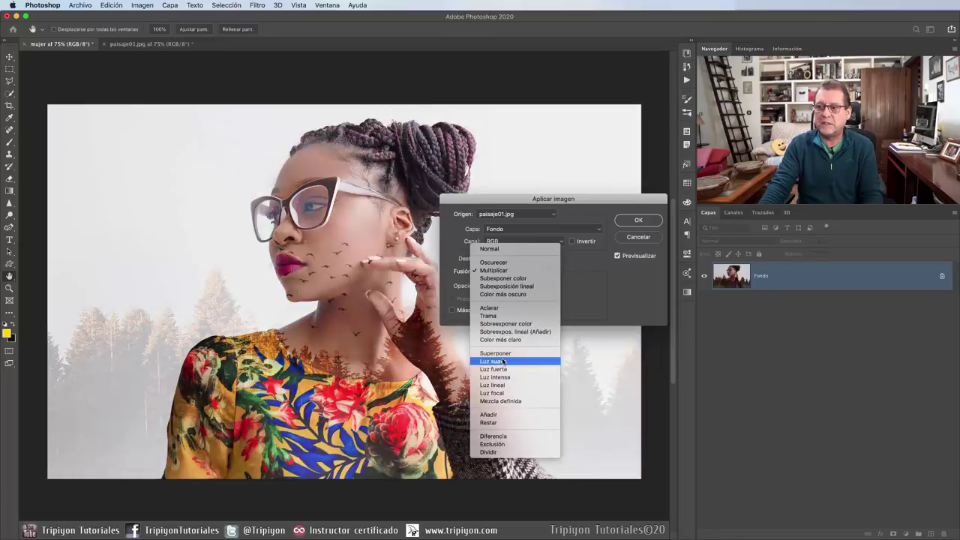
pyautogui.click(503, 354)
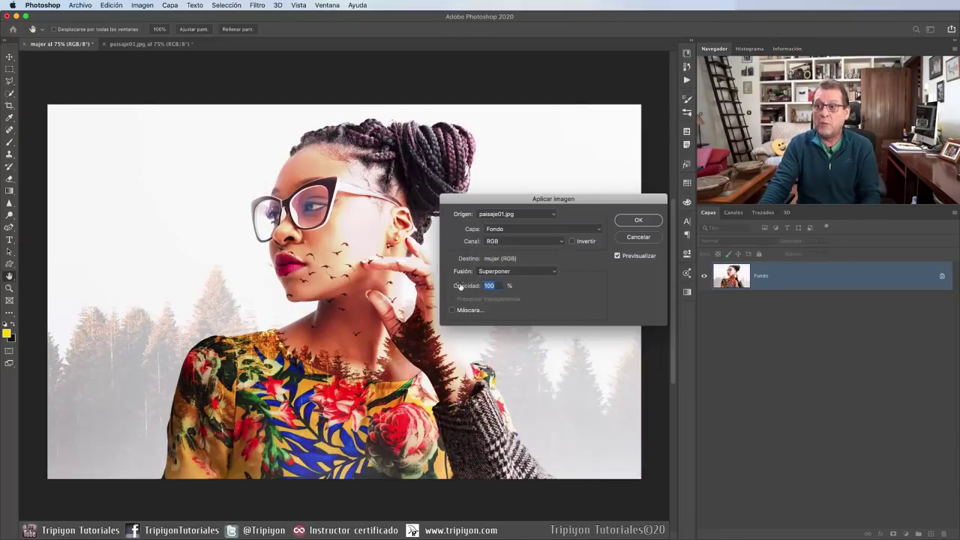
pyautogui.moveTo(449, 286); pyautogui.dragTo(527, 295)
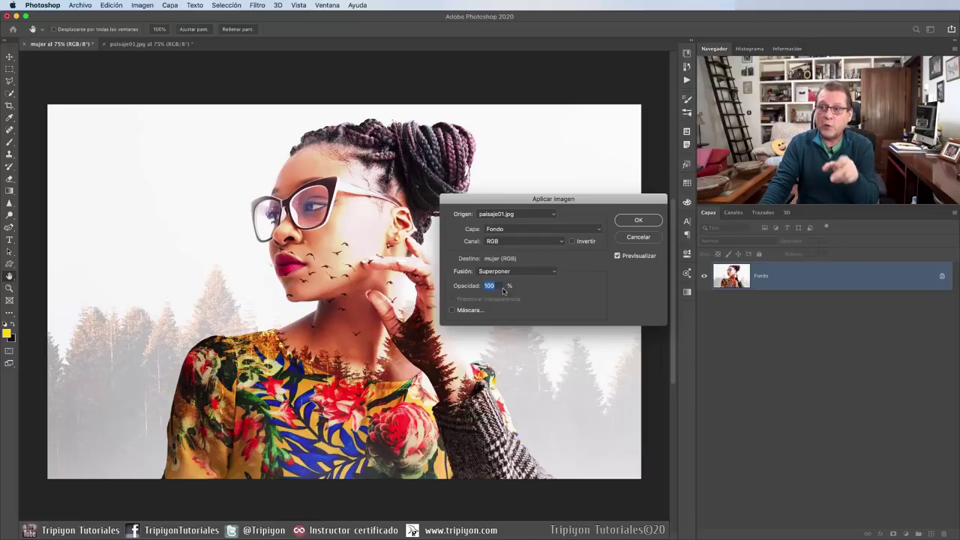
# - Enable Máscara using the mujer document's mujer channel
pyautogui.click(452, 310)
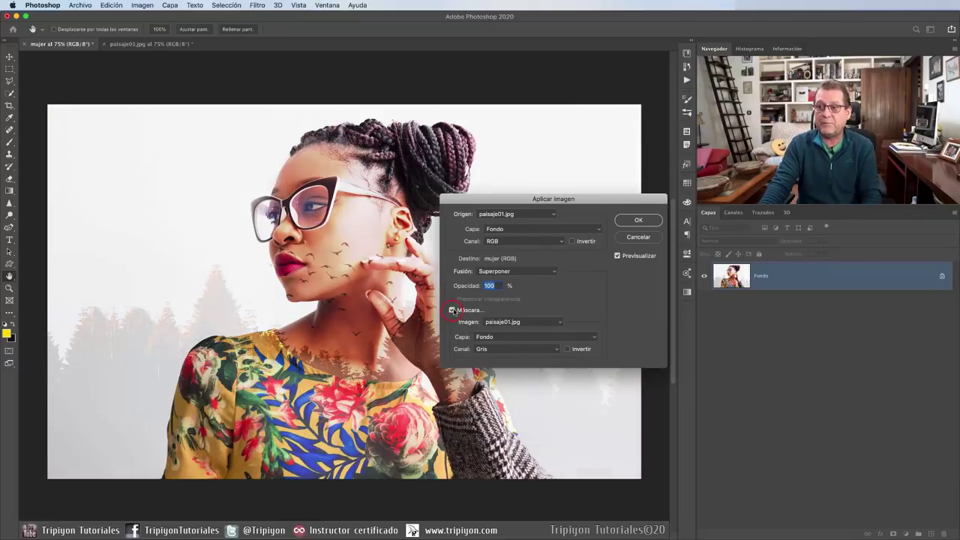
pyautogui.click(520, 321)
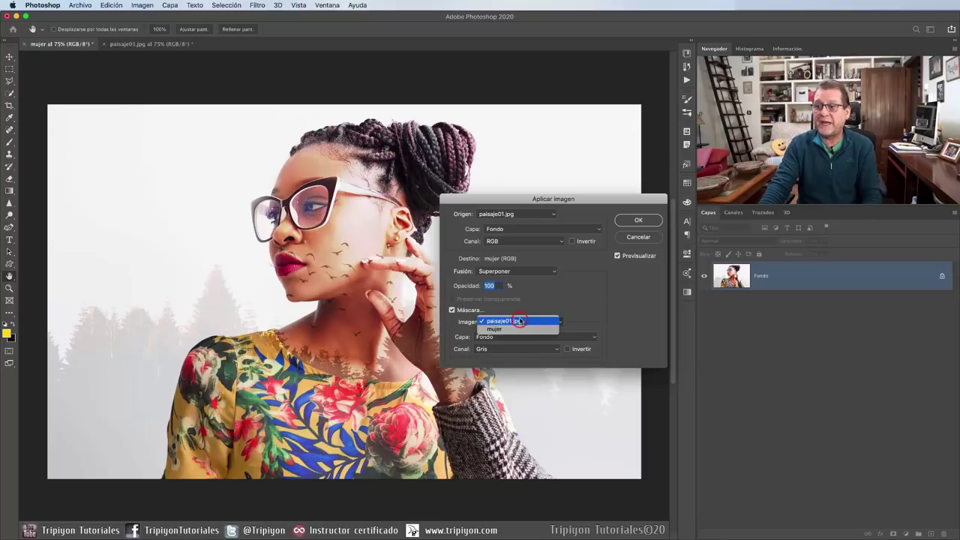
pyautogui.click(507, 329)
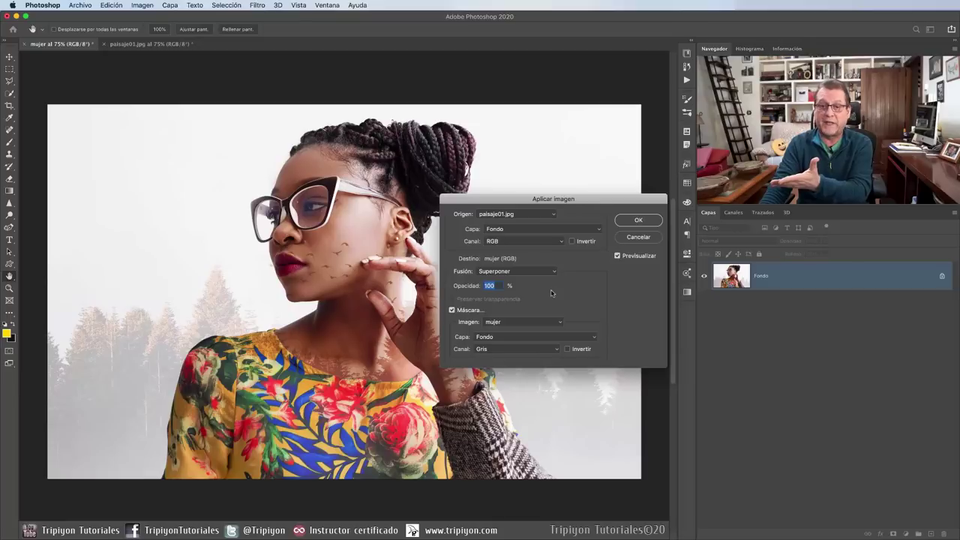
pyautogui.click(489, 349)
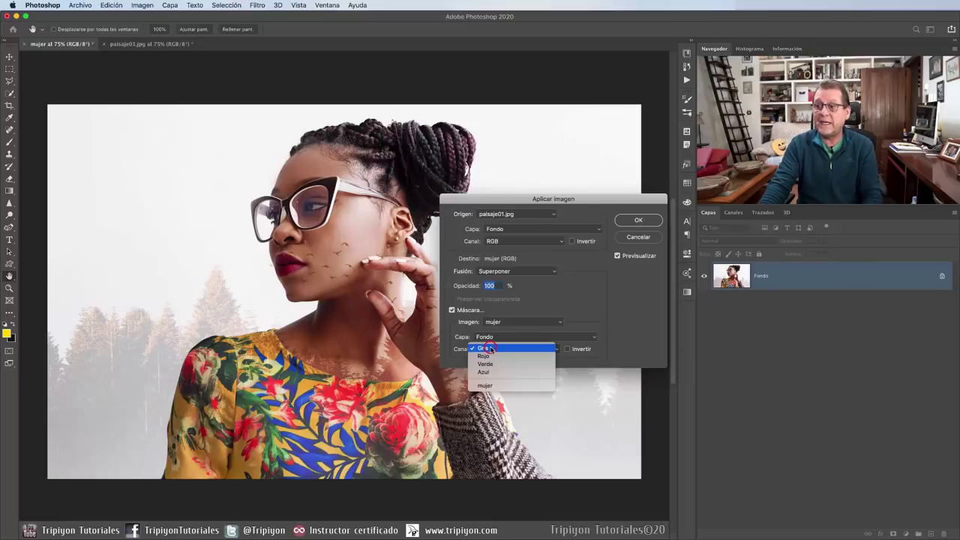
pyautogui.click(497, 386)
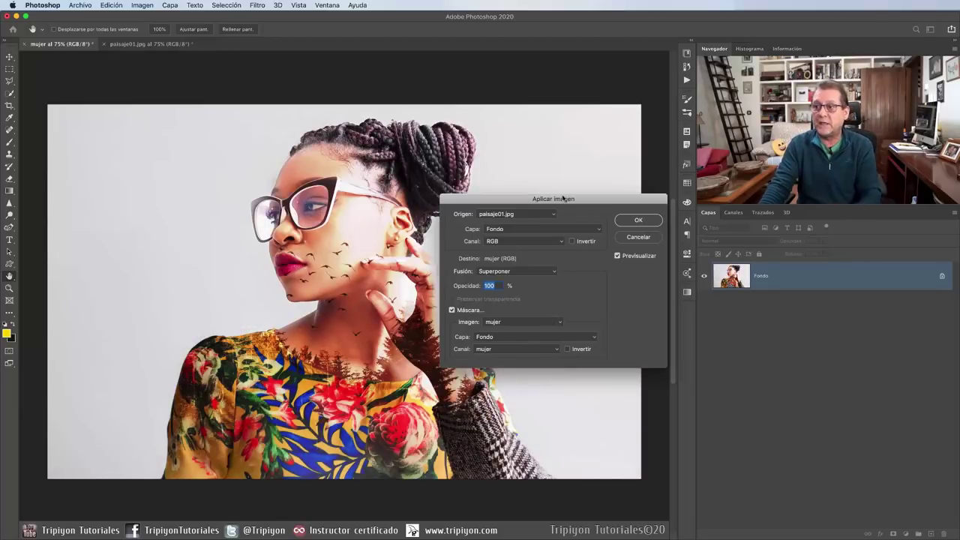
# - Reposition the Aplicar imagen dialog and confirm the masked Superponer blend
pyautogui.moveTo(561, 196); pyautogui.dragTo(642, 232)
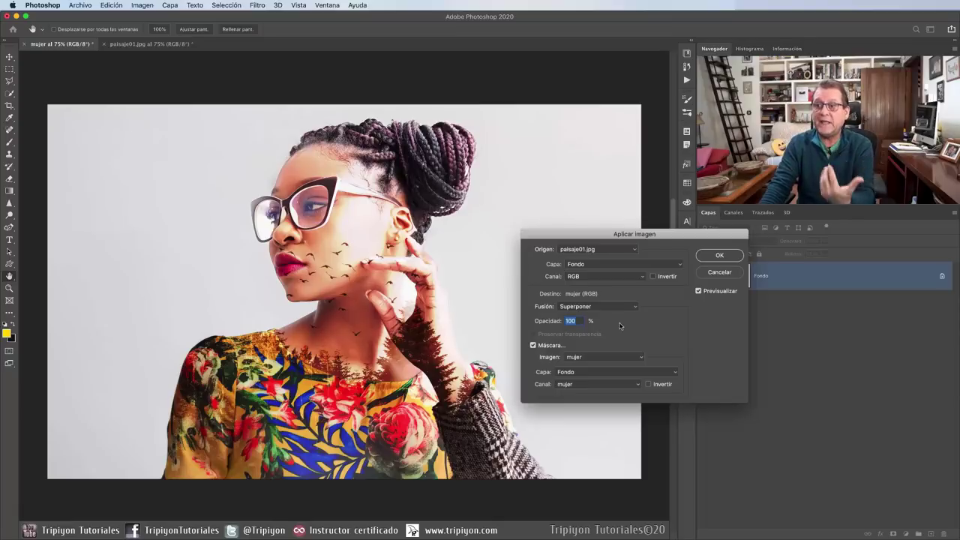
pyautogui.moveTo(647, 234); pyautogui.dragTo(684, 241)
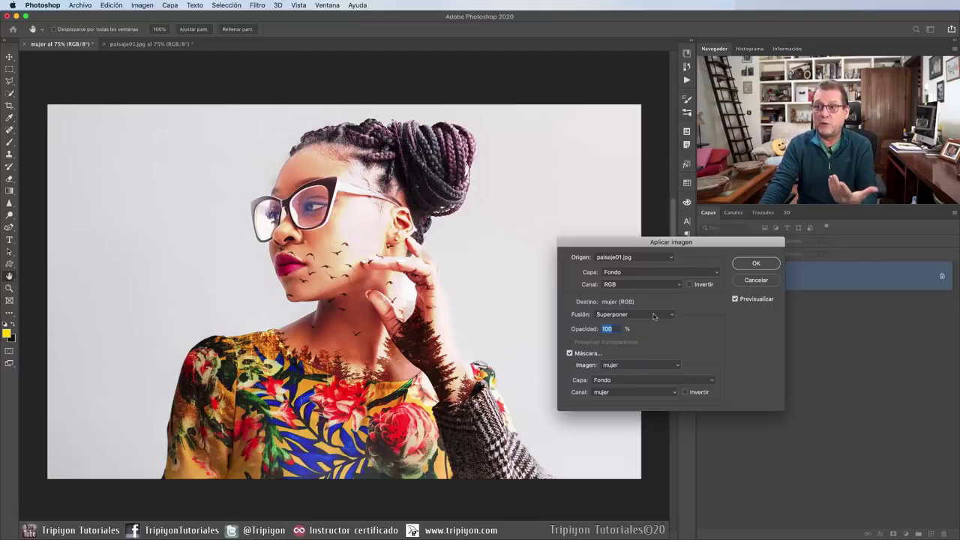
pyautogui.moveTo(675, 242); pyautogui.dragTo(591, 197)
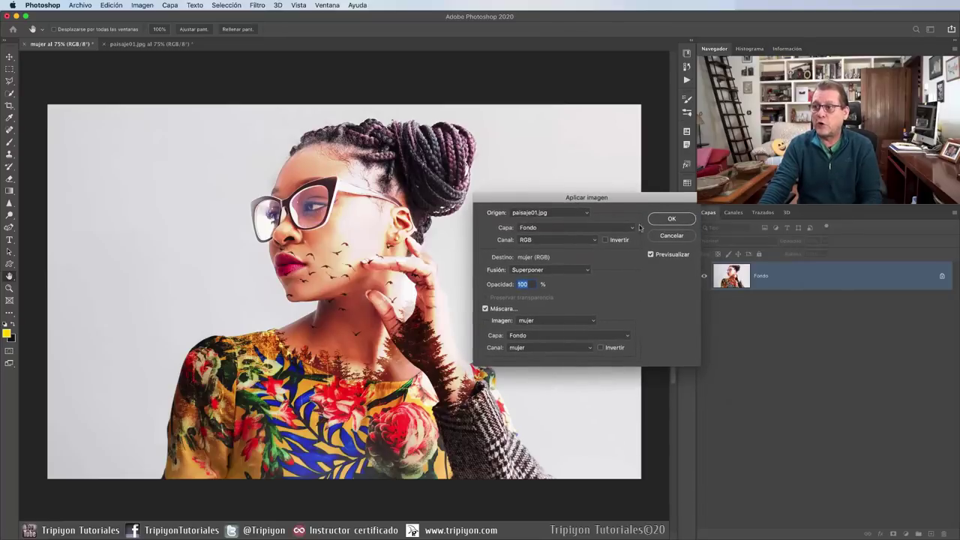
pyautogui.click(672, 219)
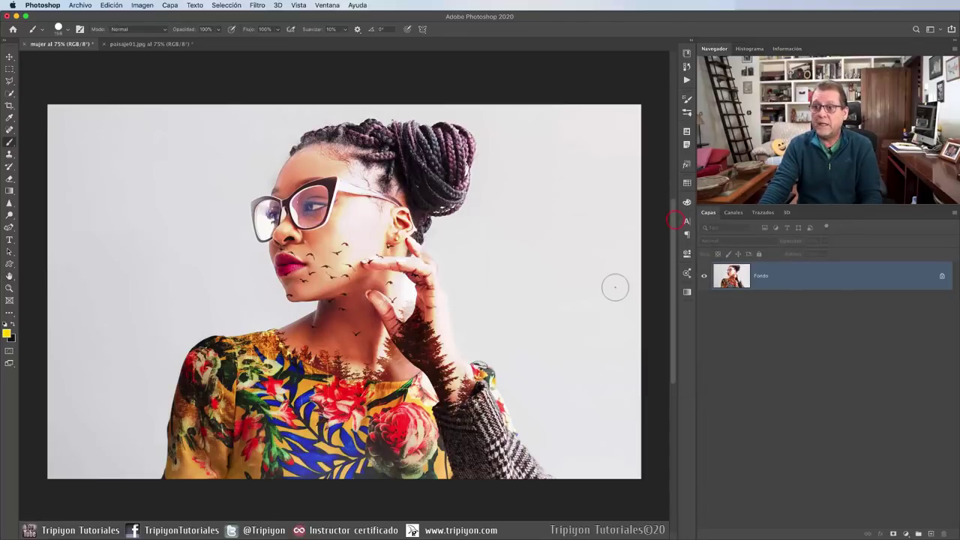